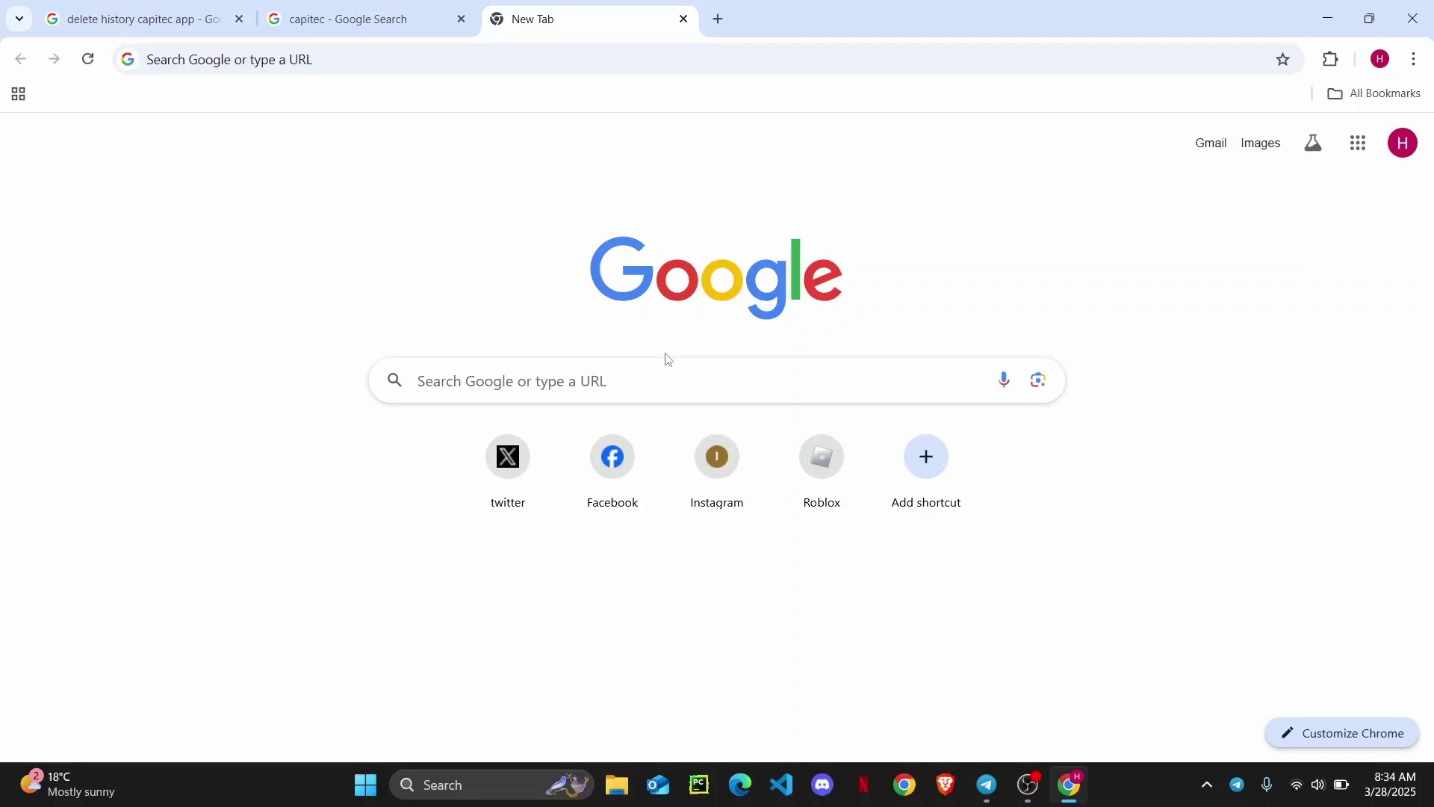
- Switch to the 'capitec - Google Search' tab and look through the Capitec Bank results
left_click(361, 20)
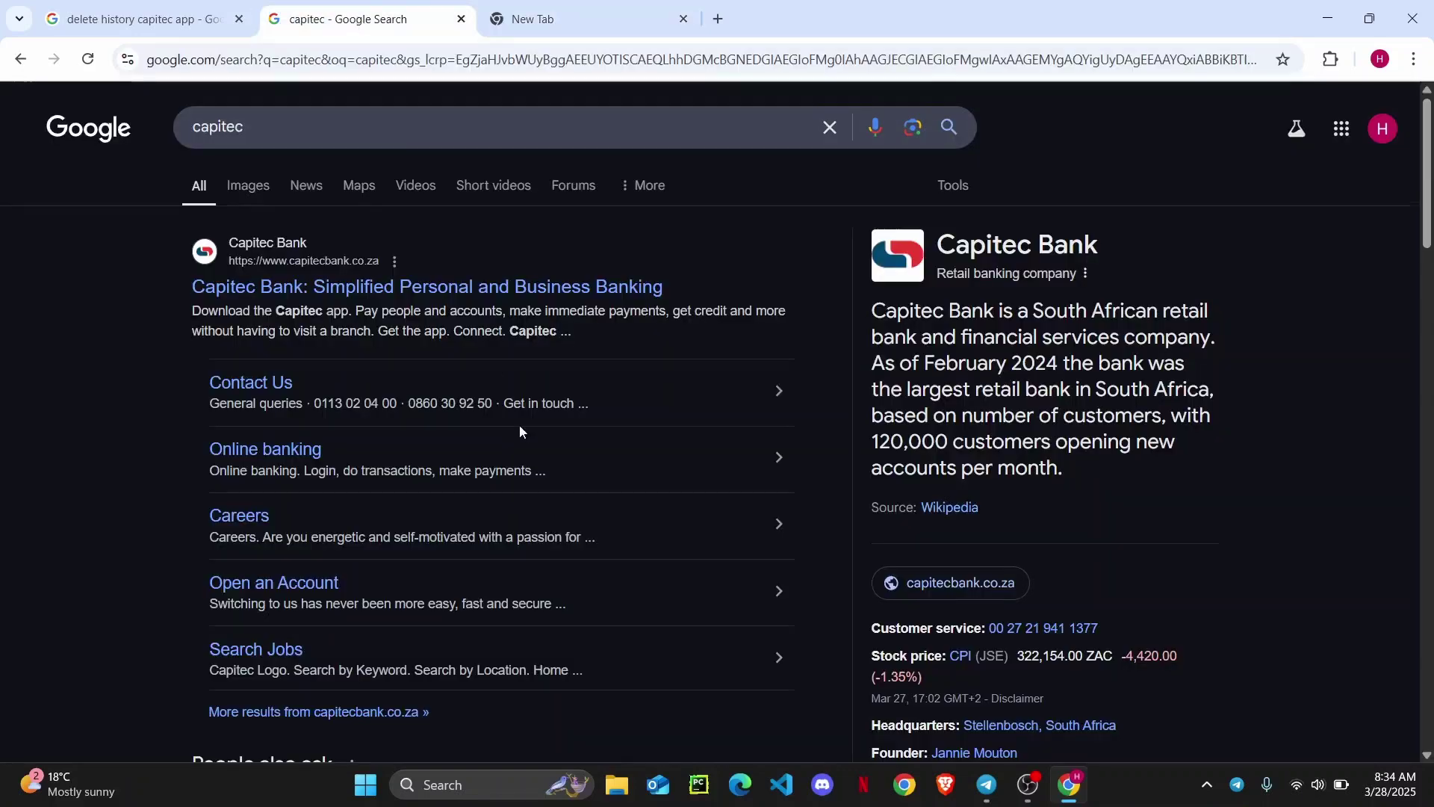
scroll(518, 425, "down", 3)
scroll(519, 424, "down", 5)
scroll(519, 425, "down", 3)
scroll(504, 561, "down", 1)
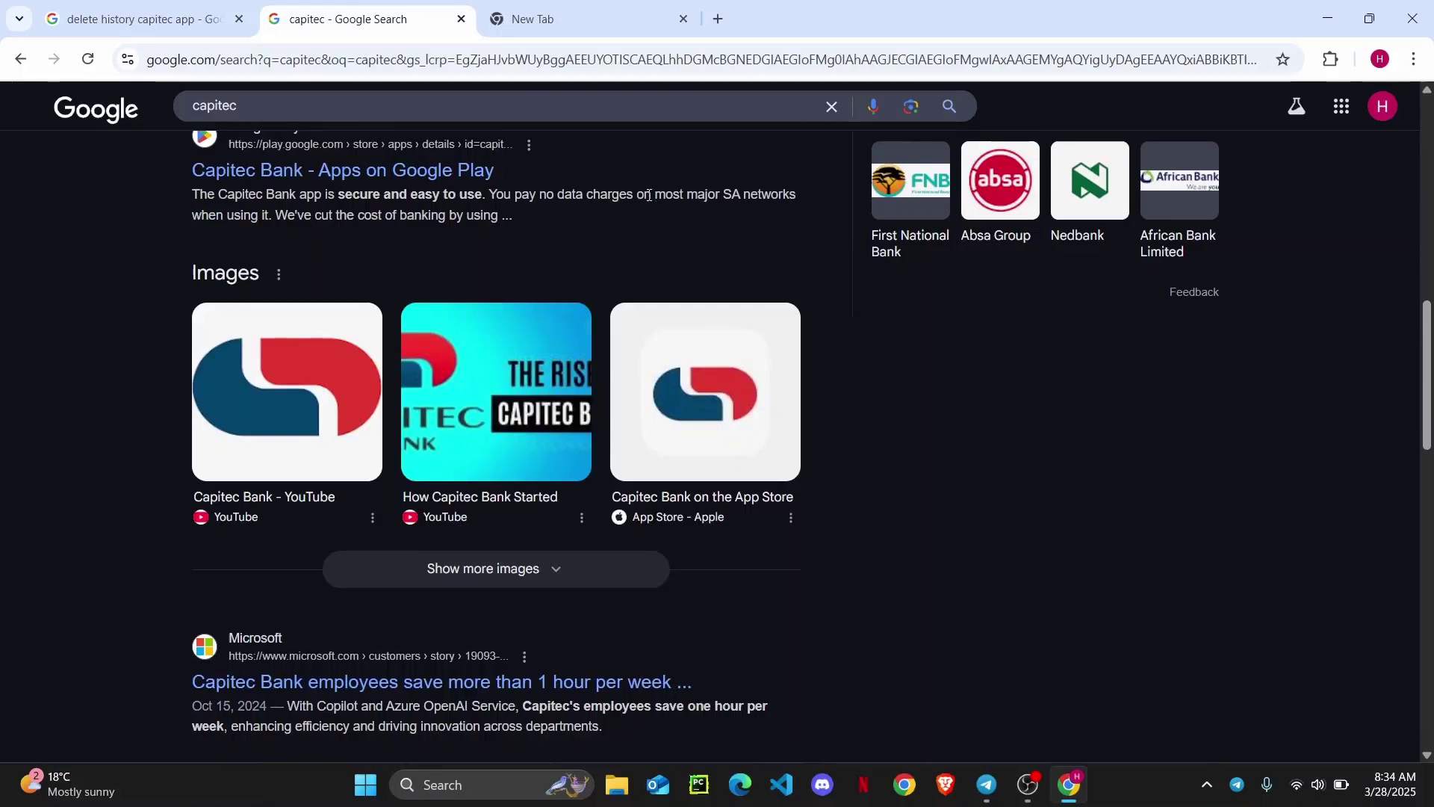
scroll(672, 449, "up", 6)
- Open the 'delete history capitec app' results and highlight the AI Overview's no-direct-deletion sentence
left_click(134, 19)
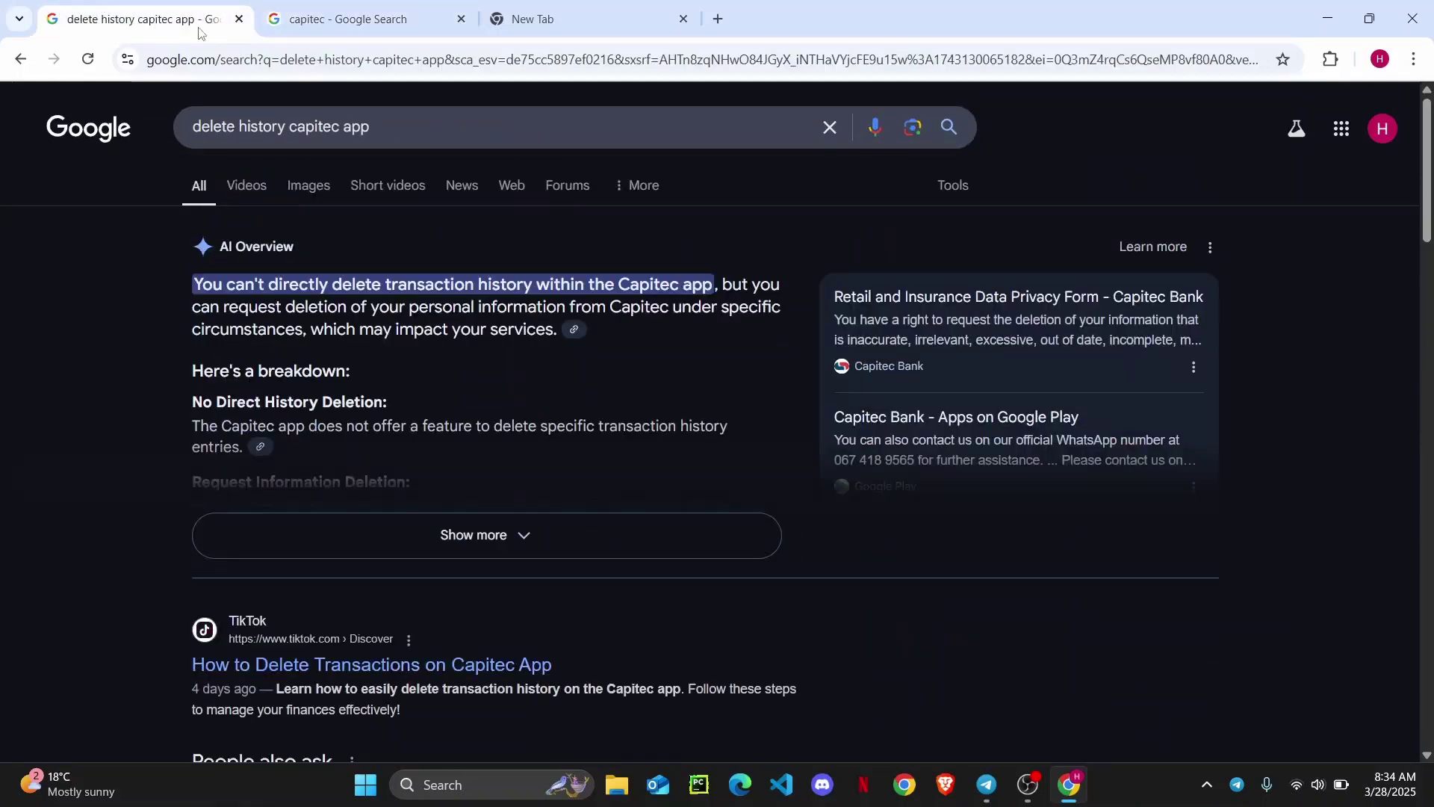
scroll(414, 280, "down", 1)
scroll(415, 281, "down", 2)
scroll(448, 292, "up", 3)
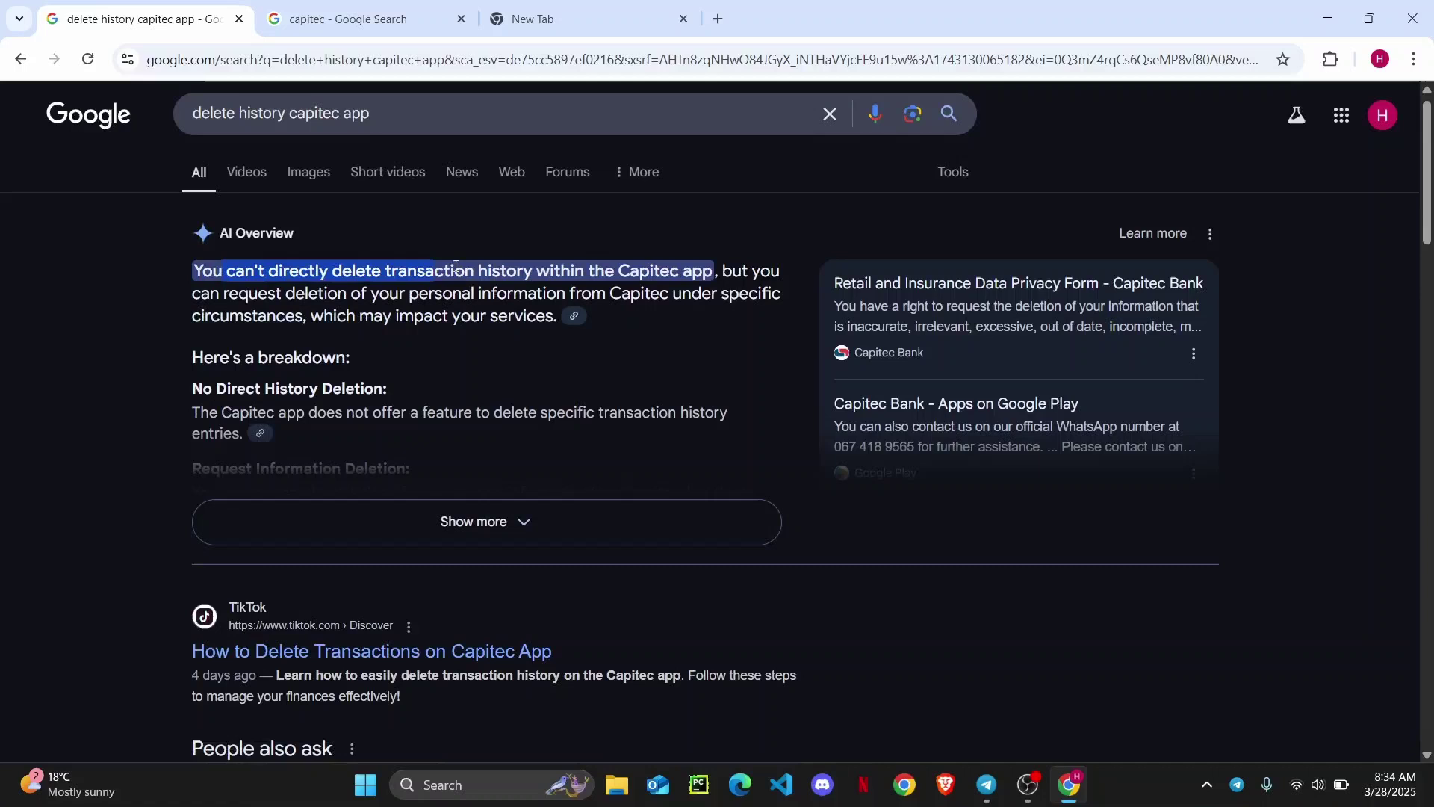
left_click_drag(193, 270, 496, 276)
scroll(436, 373, "down", 1)
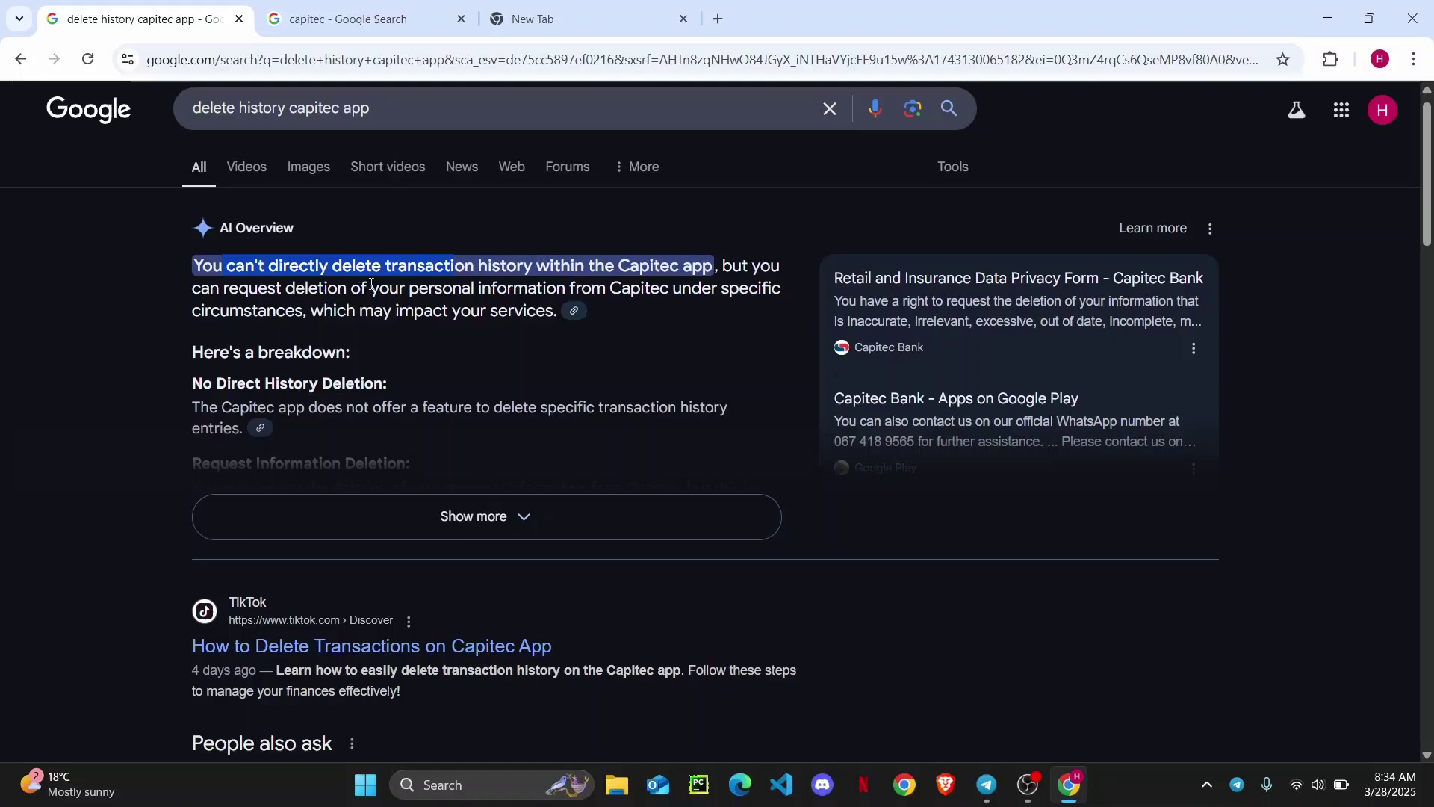
scroll(723, 294, "down", 1)
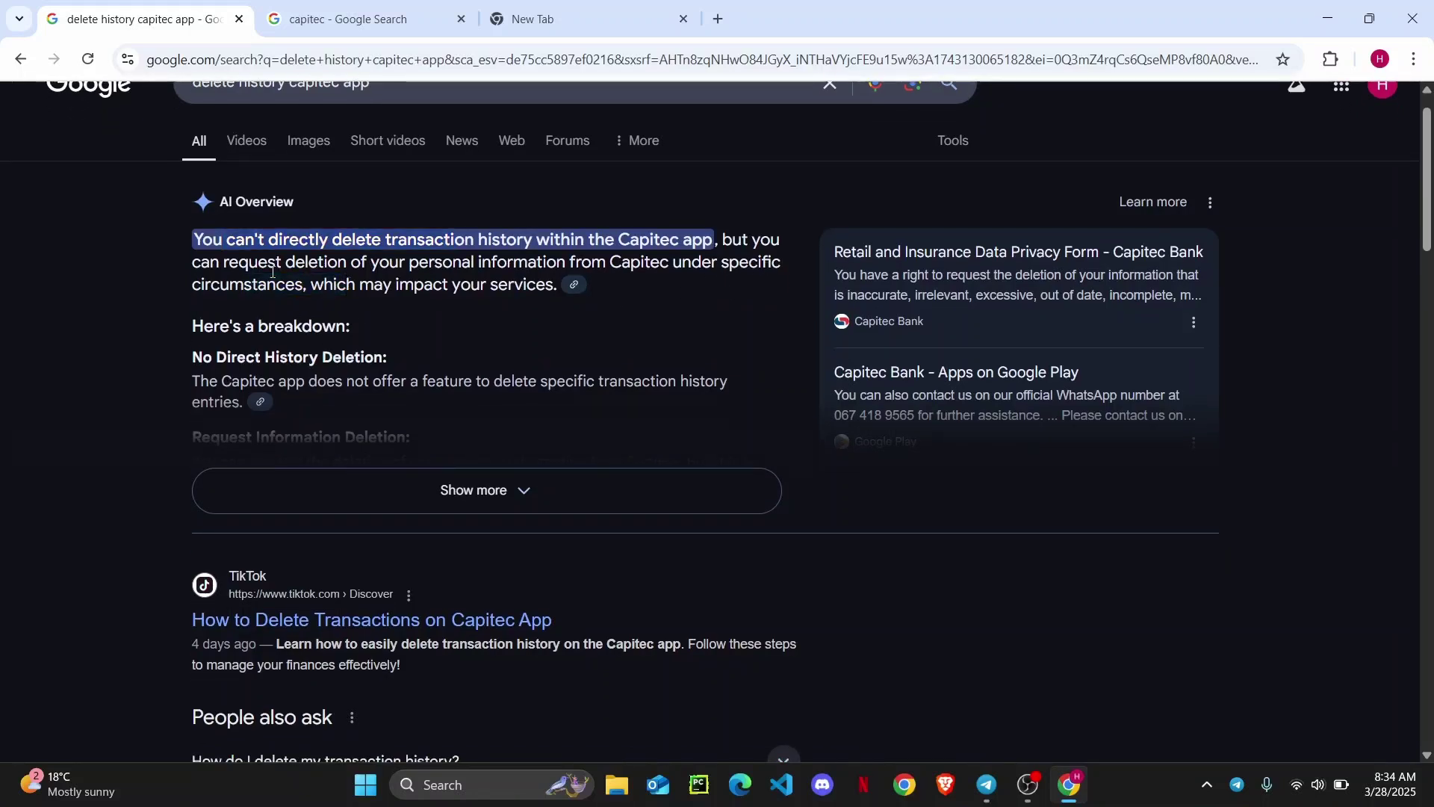
left_click_drag(410, 262, 569, 262)
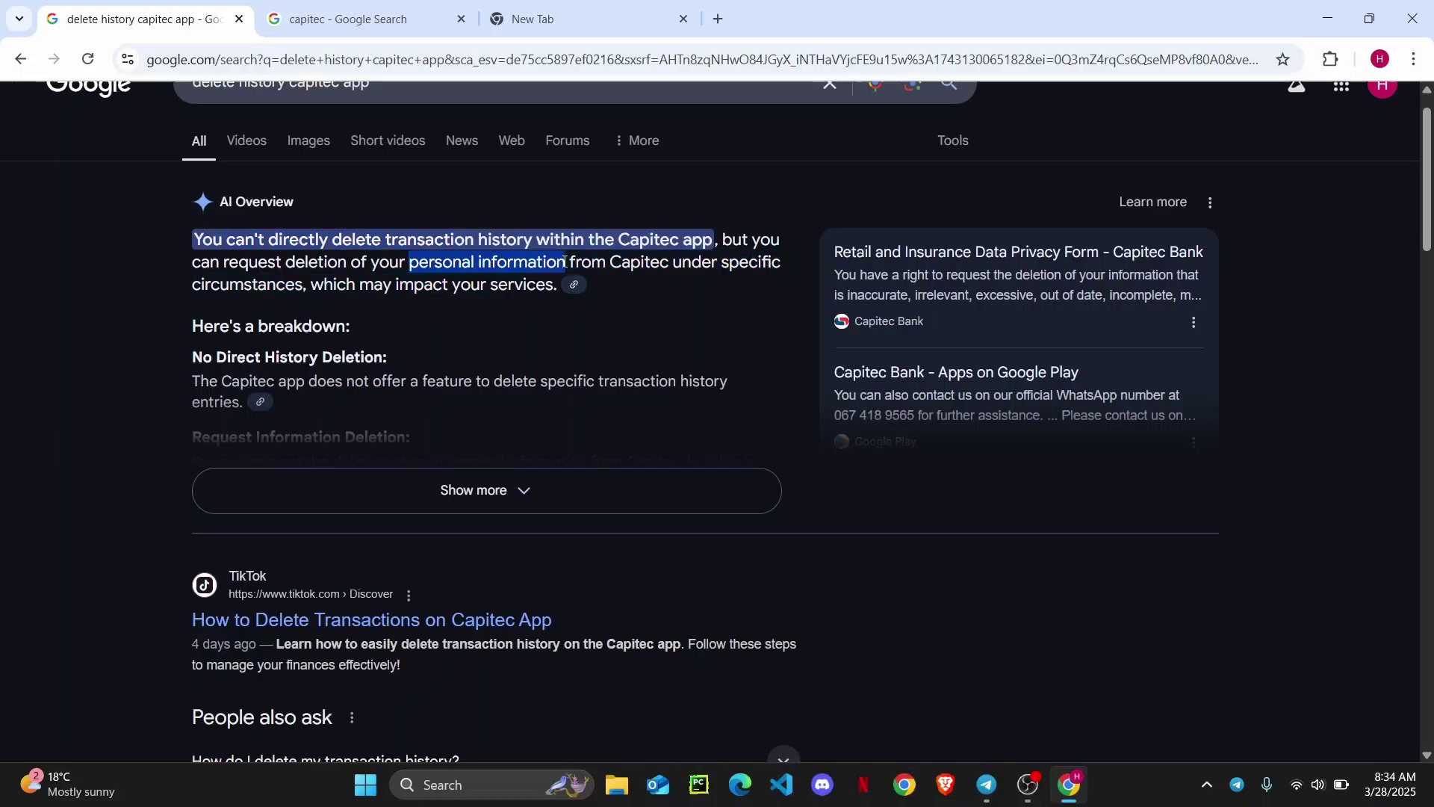
left_click(563, 272)
scroll(564, 272, "down", 4)
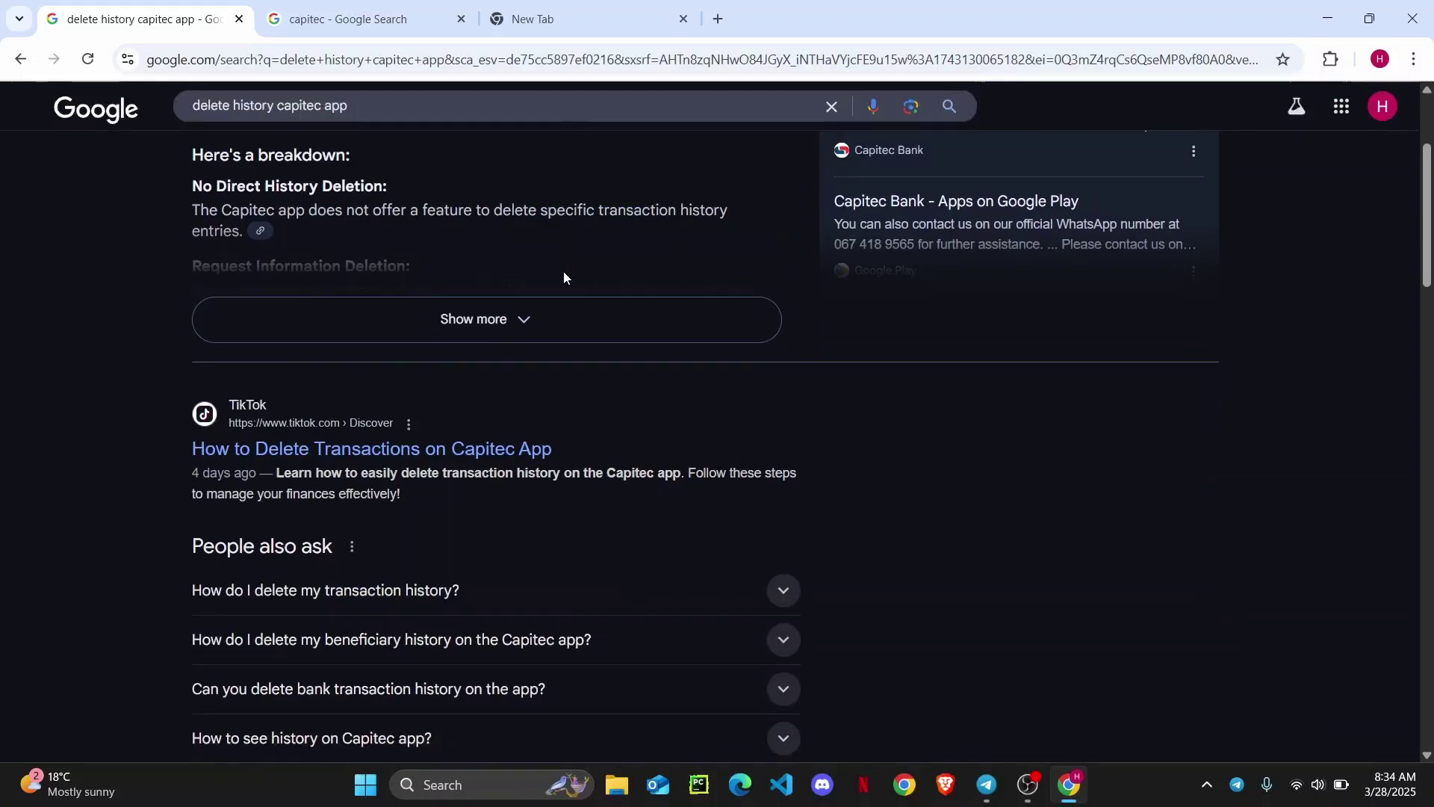
scroll(563, 271, "down", 4)
scroll(564, 272, "down", 3)
scroll(563, 277, "down", 3)
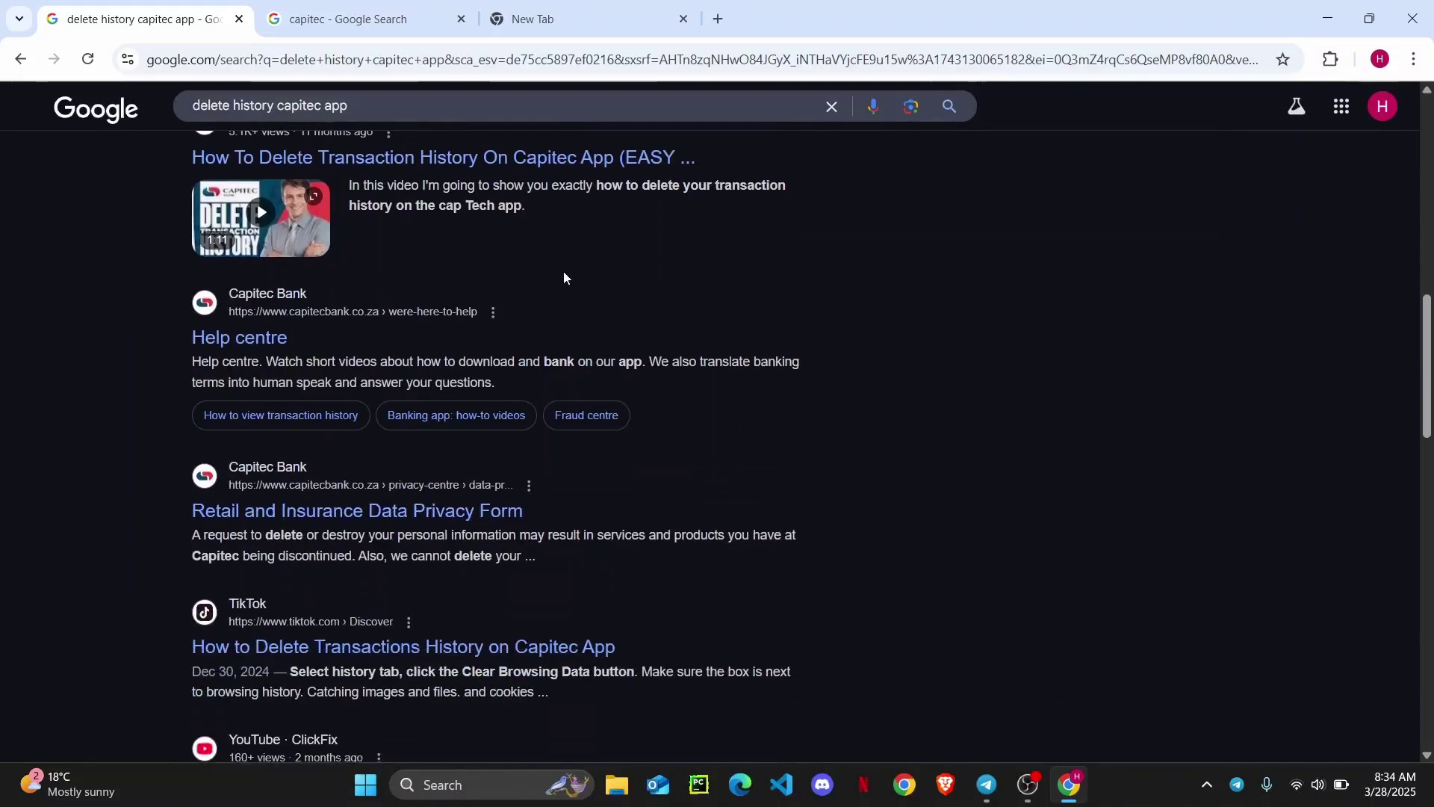
- Open the Capitec 'Help centre' result and tick the Cloudflare verification checkbox
left_click(244, 338)
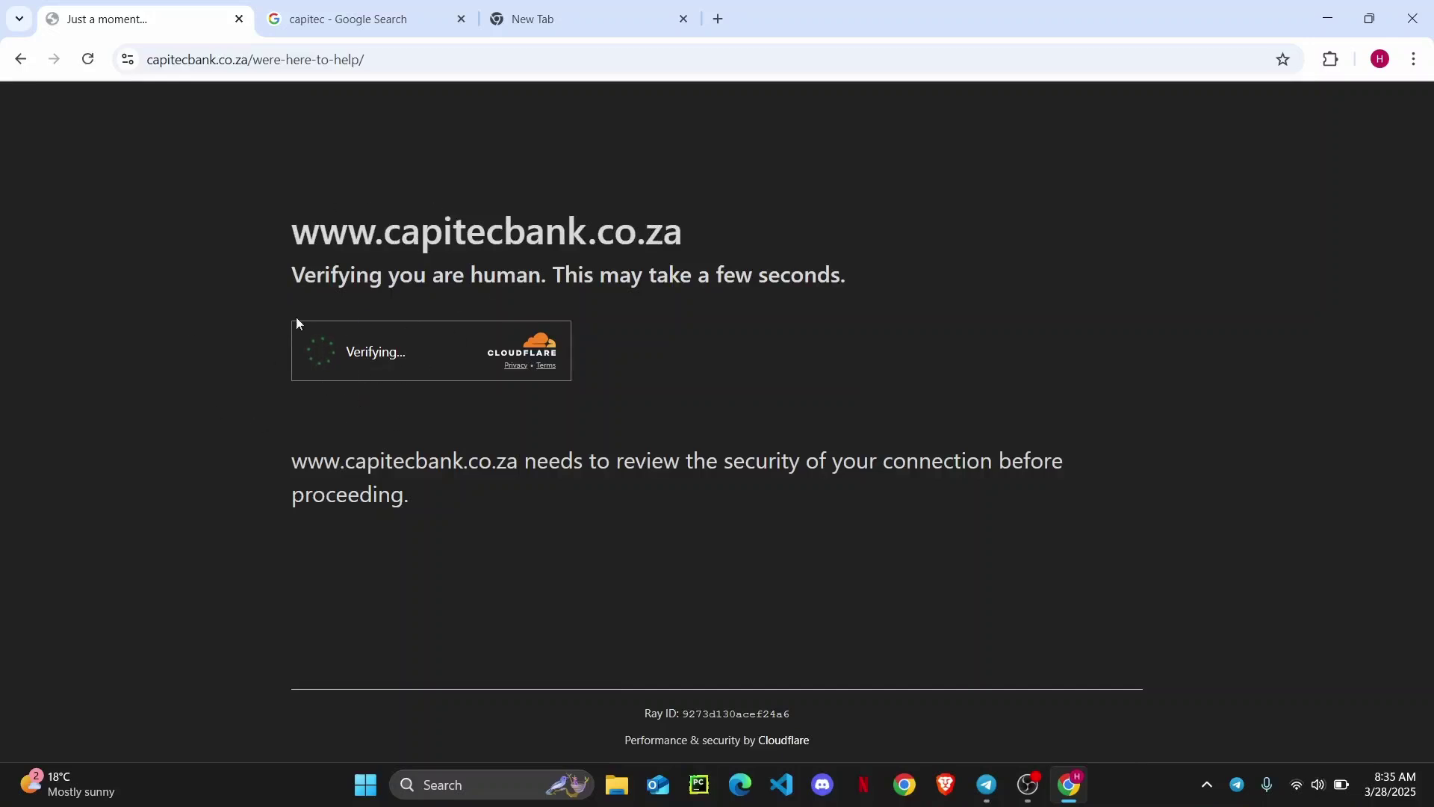
left_click(320, 351)
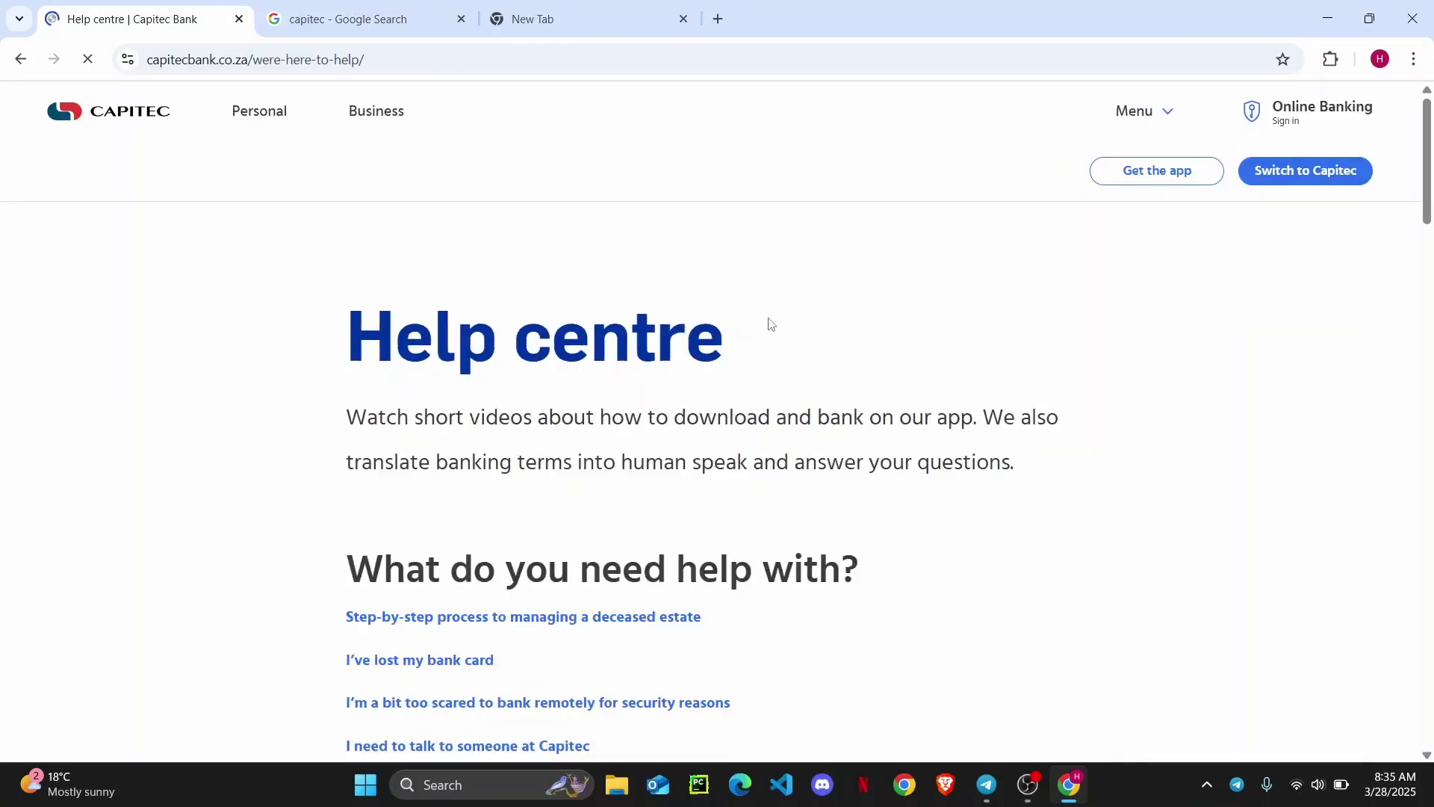
scroll(984, 282, "down", 3)
scroll(984, 280, "down", 3)
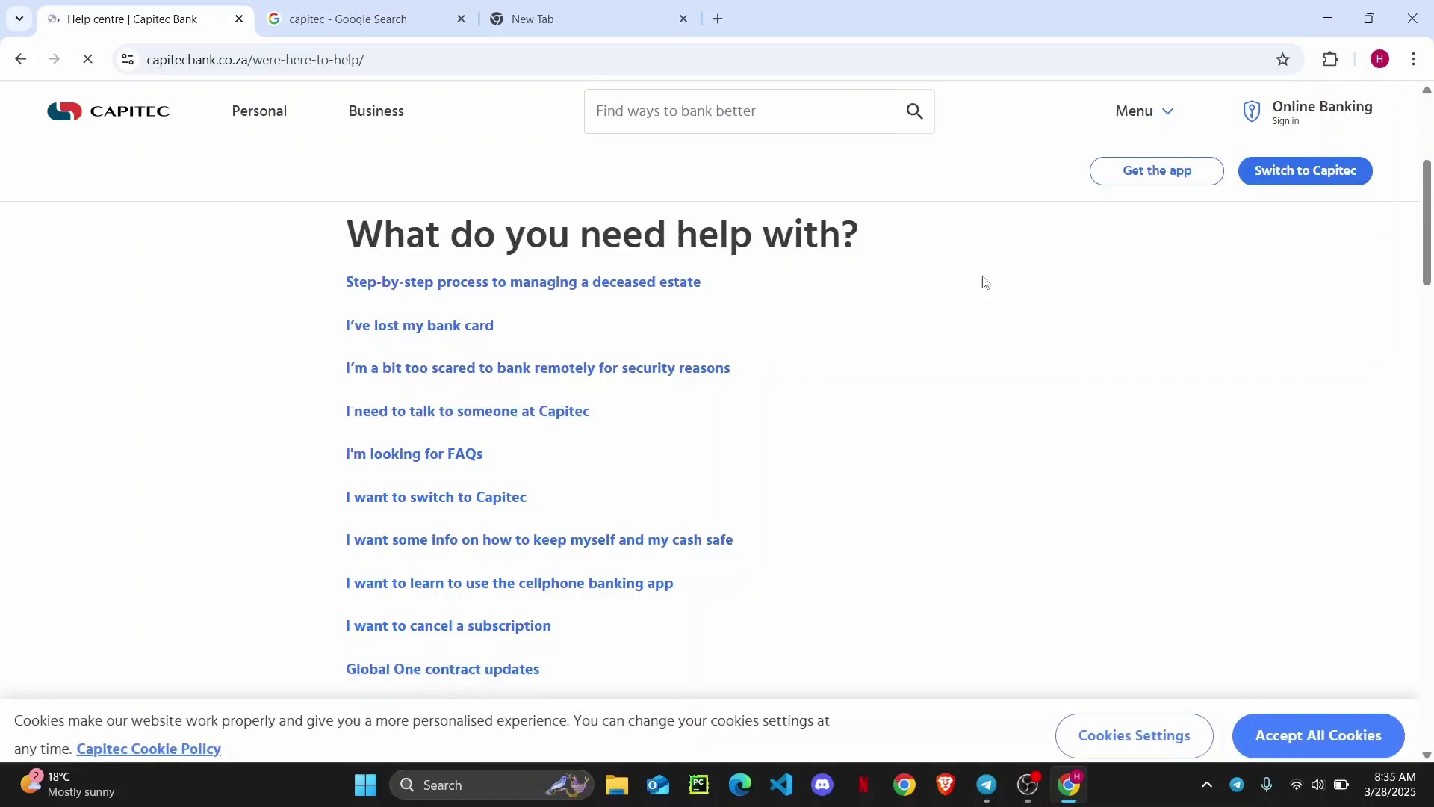
scroll(948, 505, "down", 2)
scroll(949, 504, "down", 3)
scroll(948, 505, "down", 2)
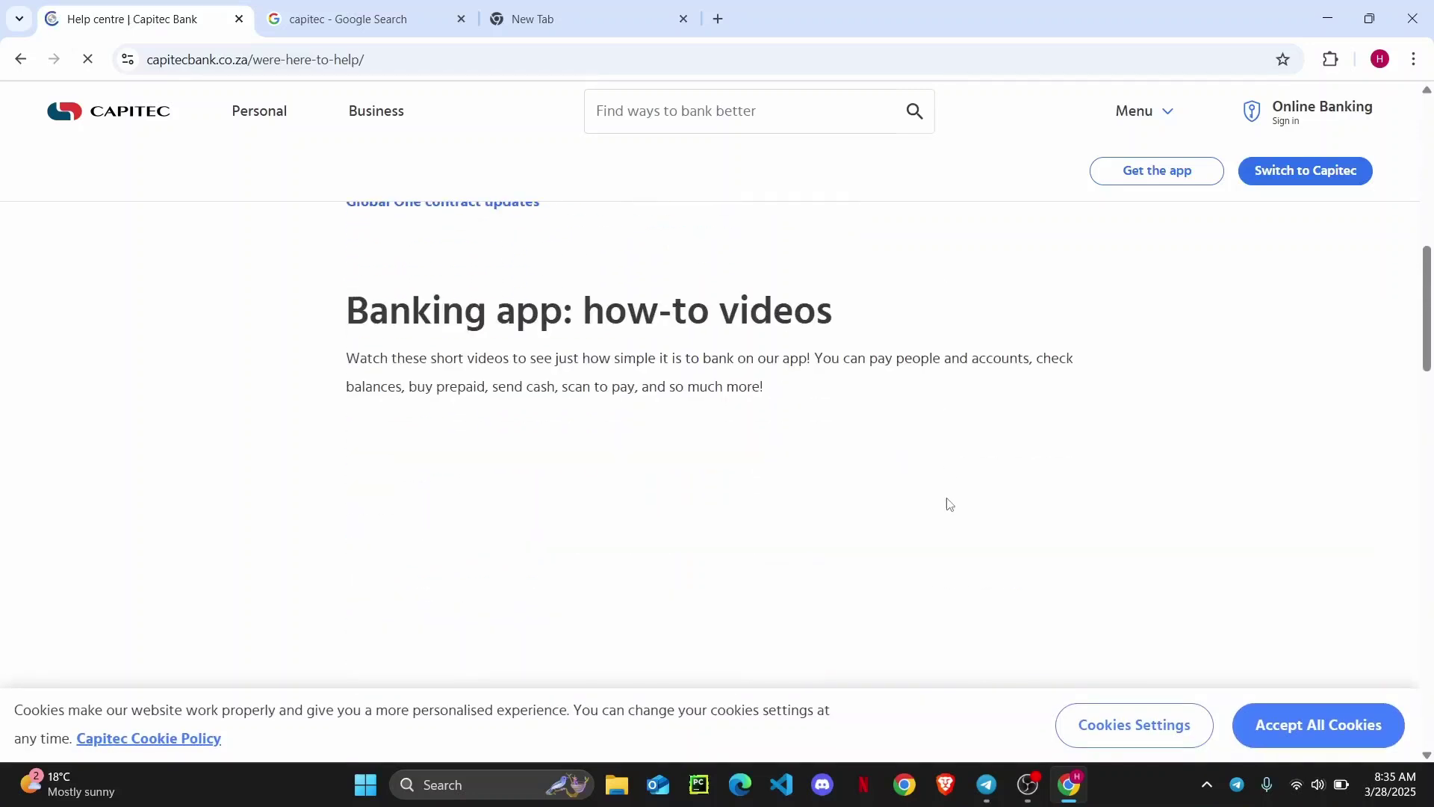
scroll(948, 504, "down", 5)
scroll(948, 504, "down", 5)
scroll(948, 505, "down", 1)
scroll(948, 504, "down", 2)
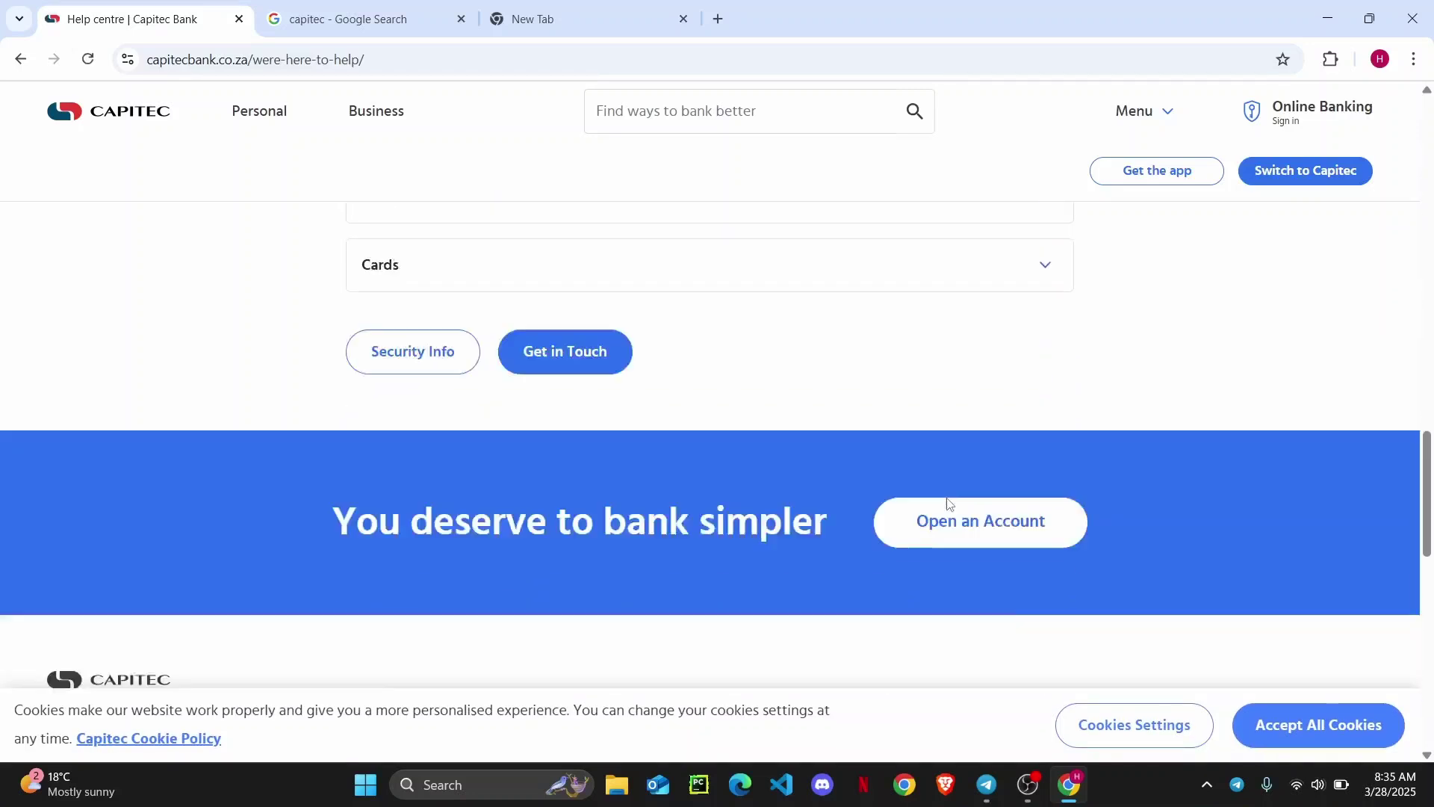
scroll(948, 504, "down", 3)
scroll(948, 504, "down", 2)
scroll(949, 504, "down", 2)
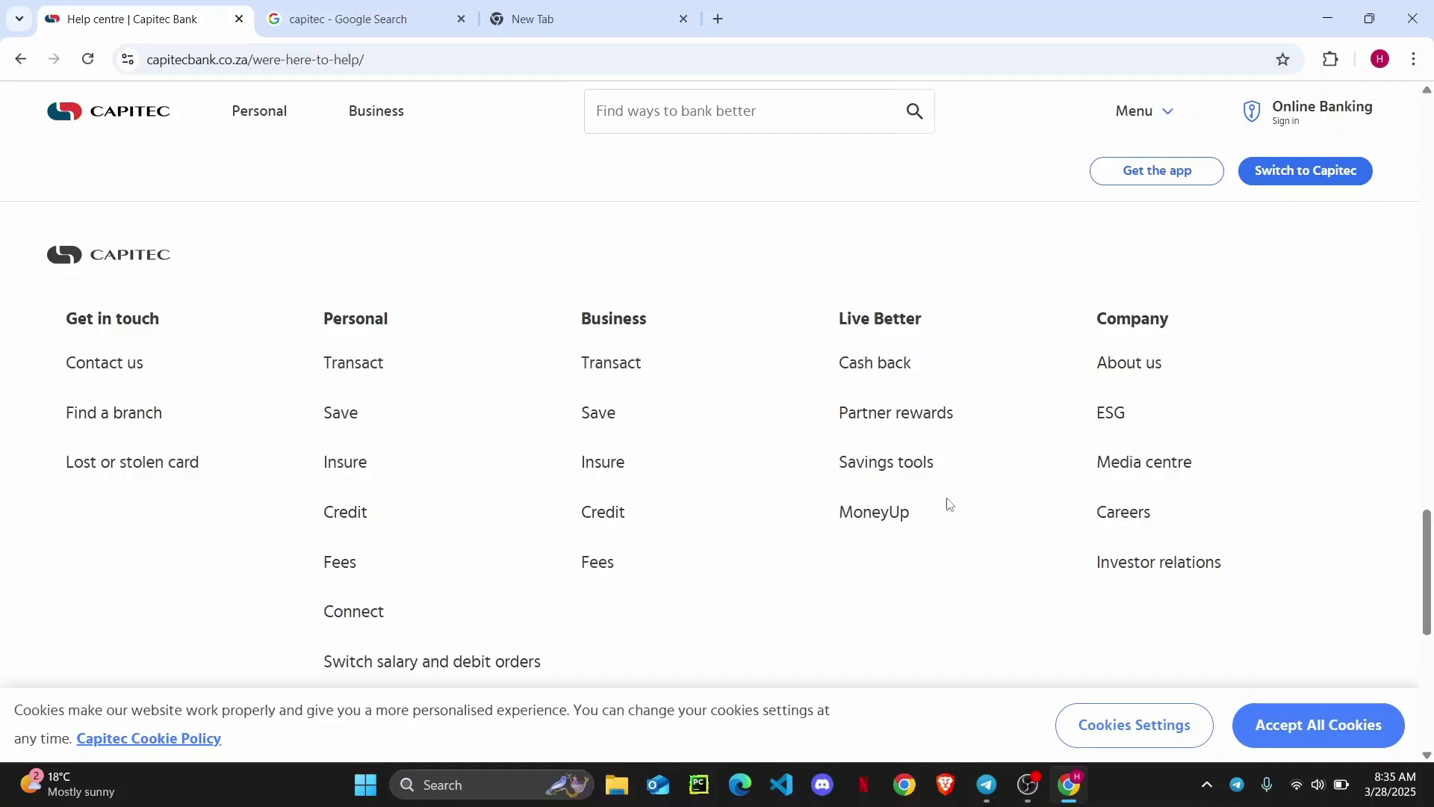
scroll(948, 504, "down", 1)
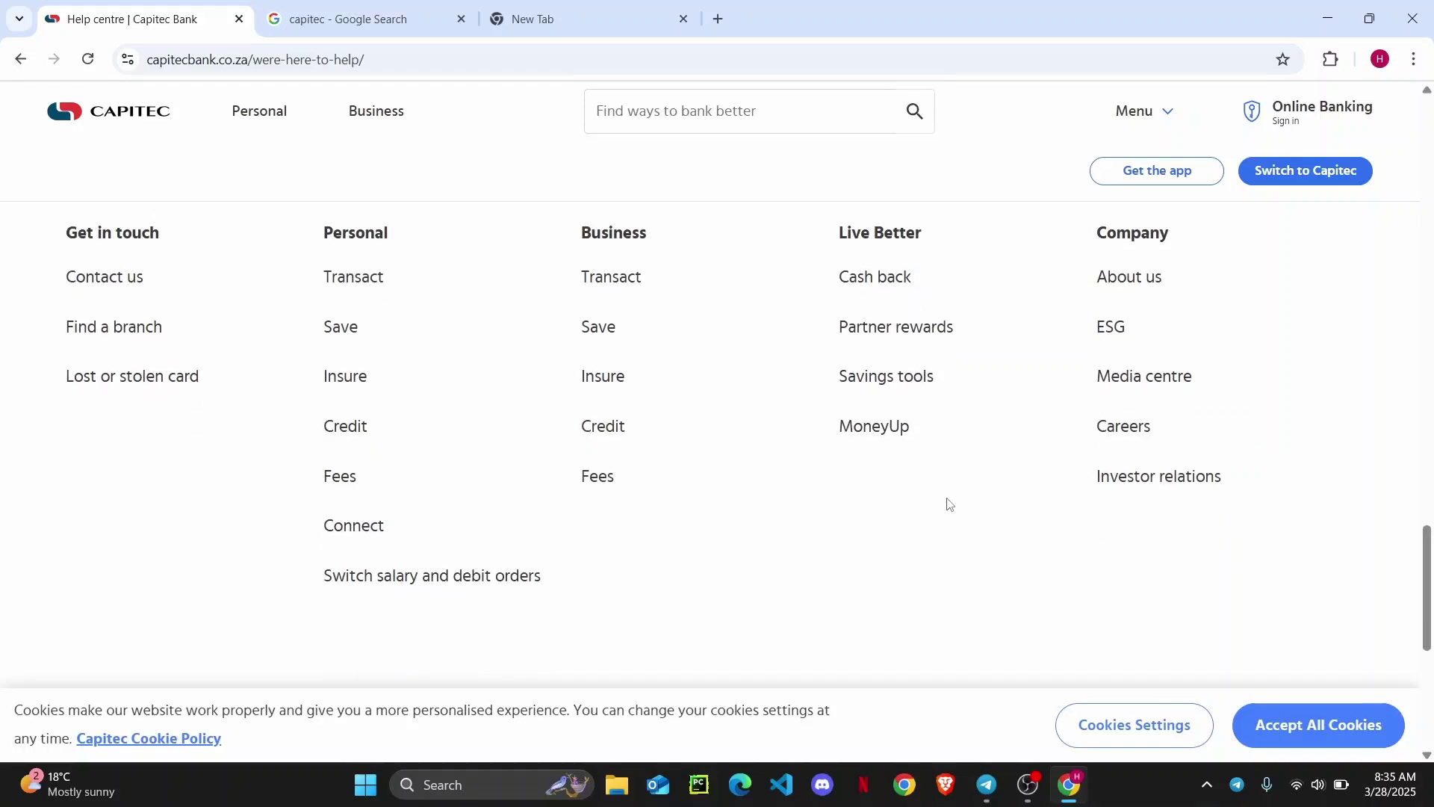
- Open the Capitec Contact us page and highlight its line of contact numbers
left_click(104, 280)
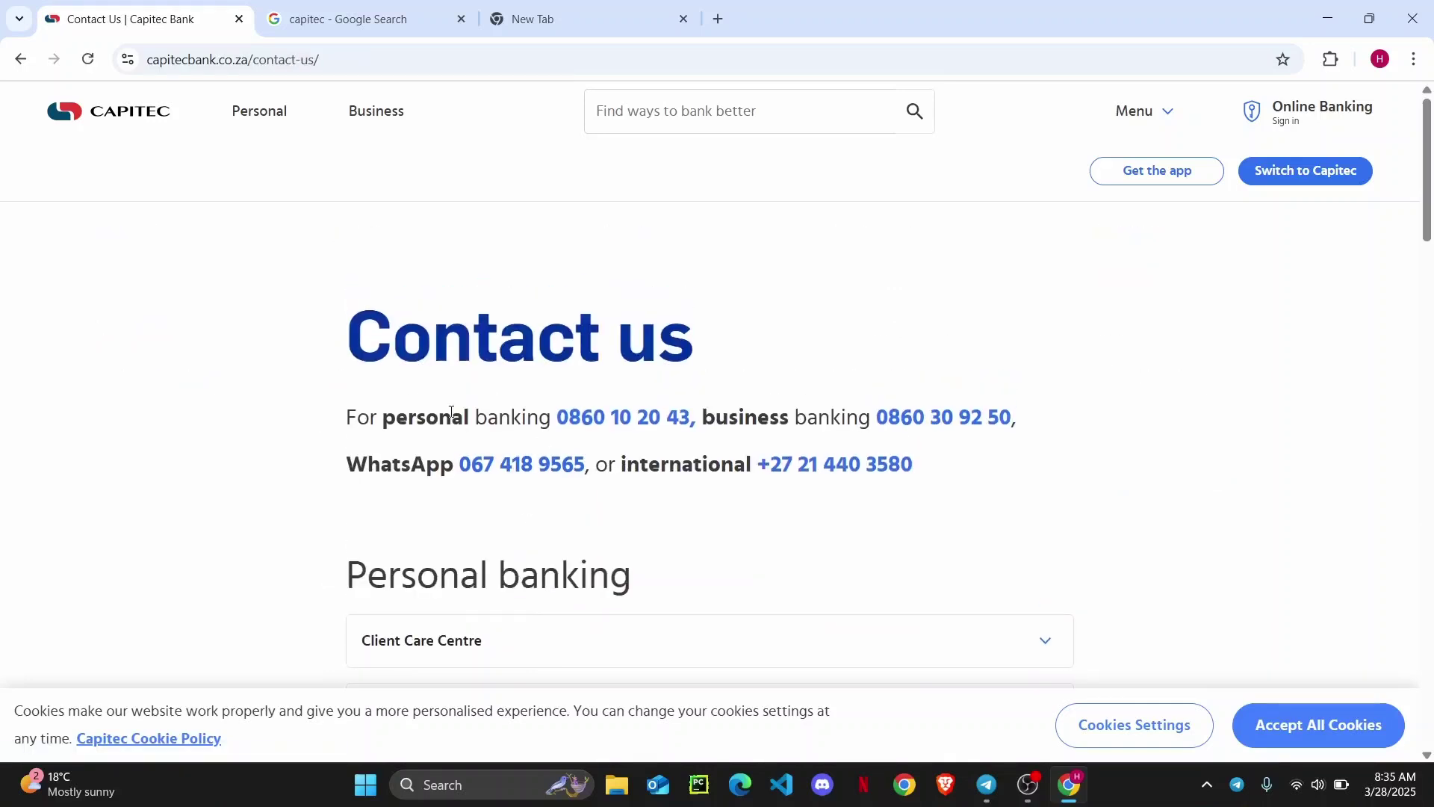
left_click_drag(392, 422, 928, 468)
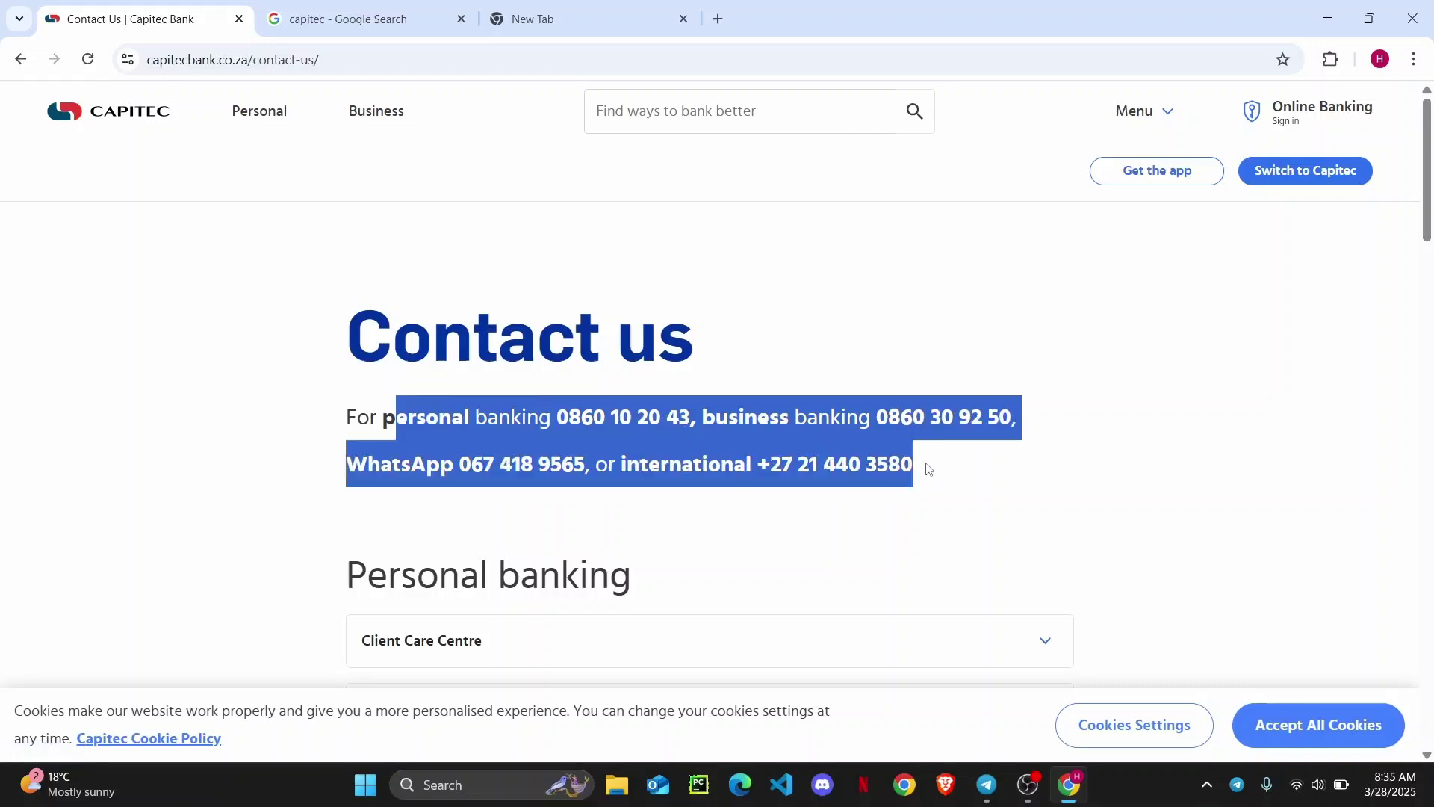
left_click(949, 481)
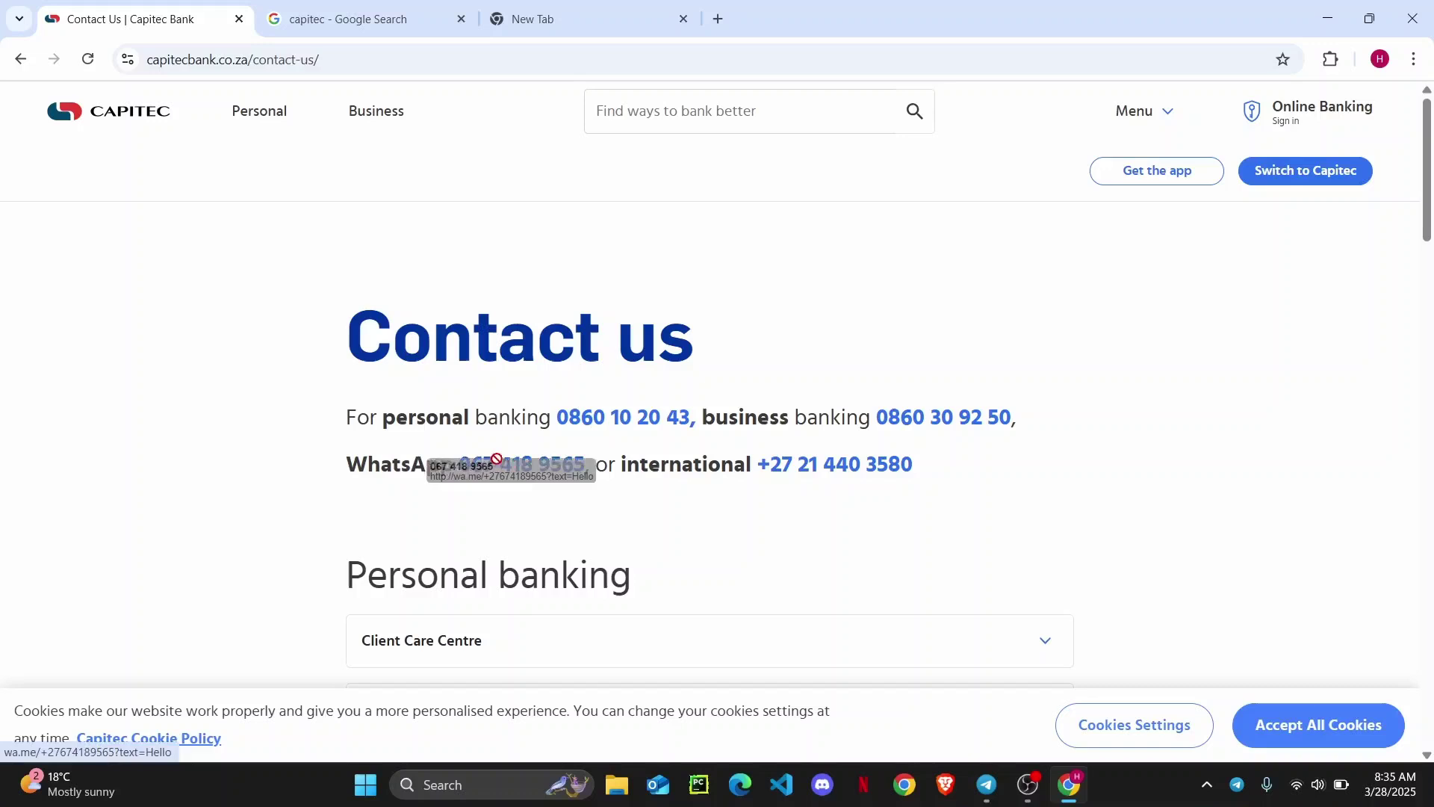
scroll(729, 558, "down", 1)
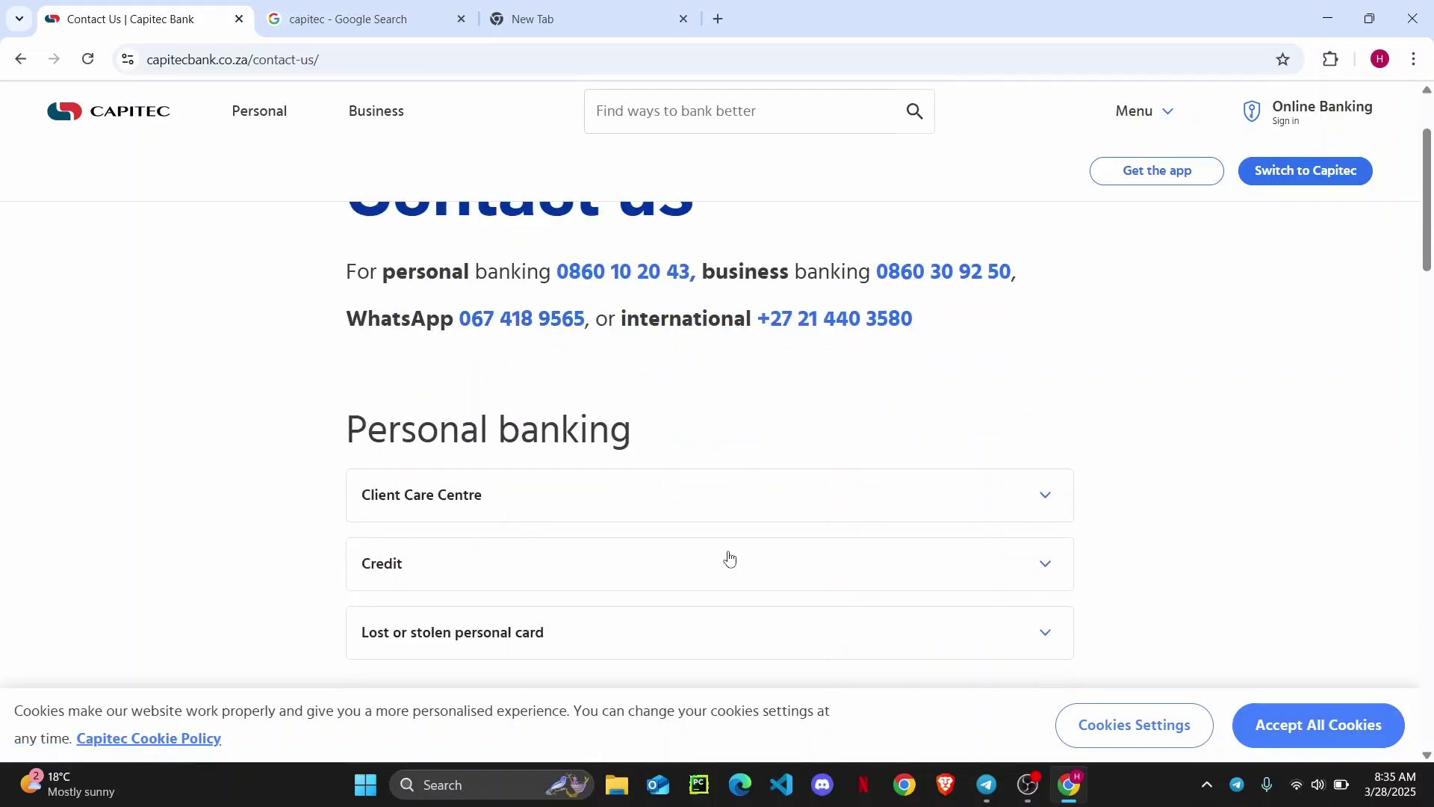
scroll(729, 557, "down", 2)
scroll(729, 558, "down", 1)
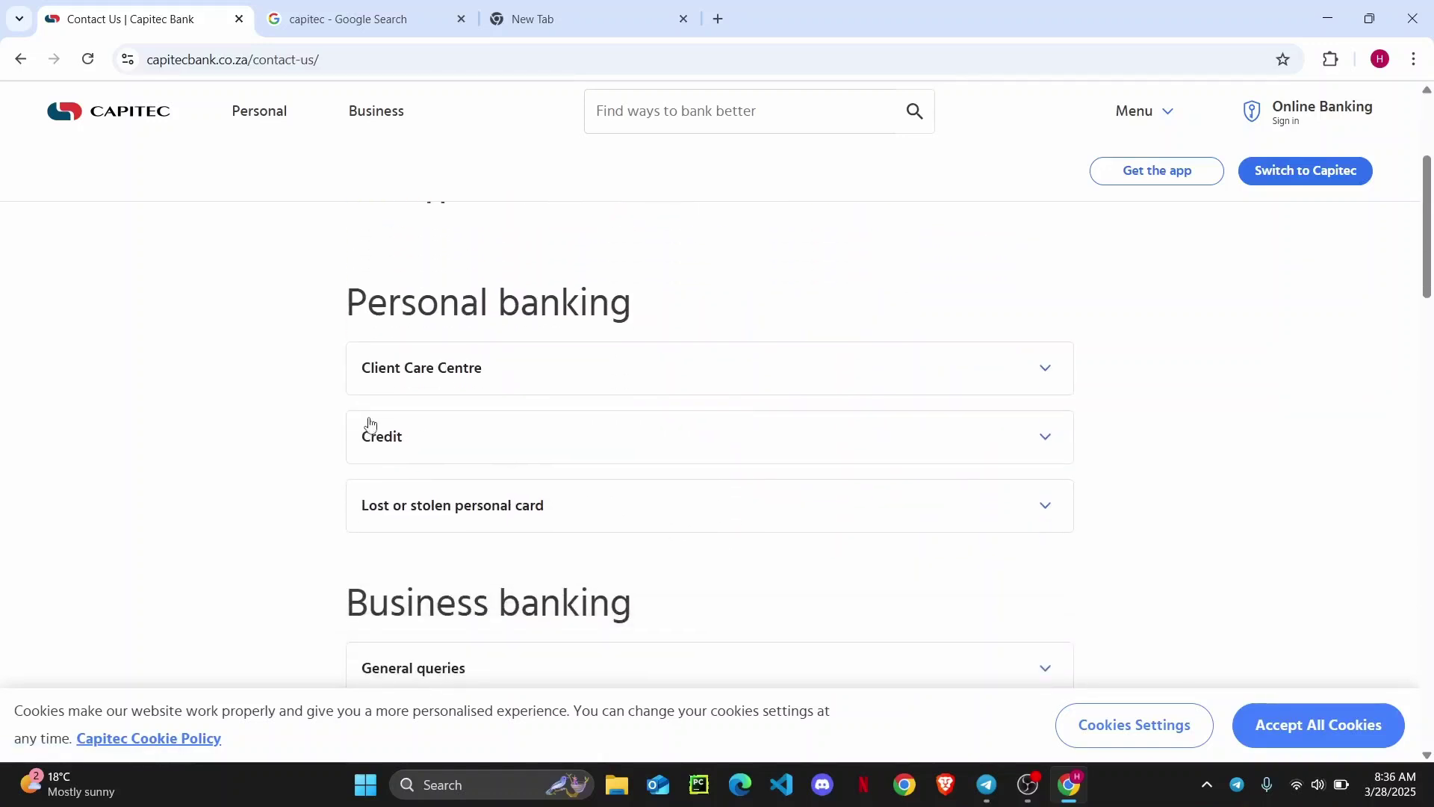
left_click(490, 395)
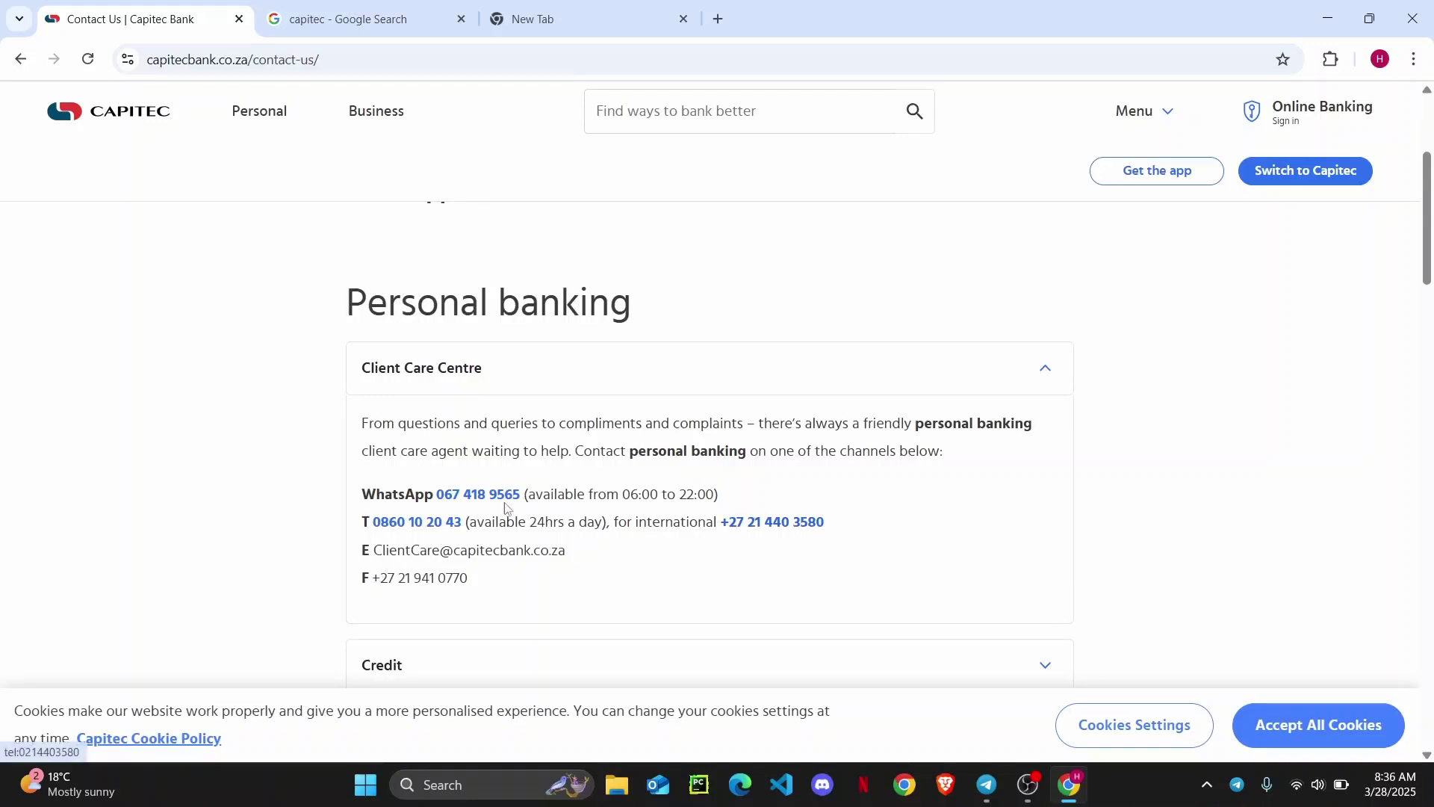
scroll(786, 412, "up", 3)
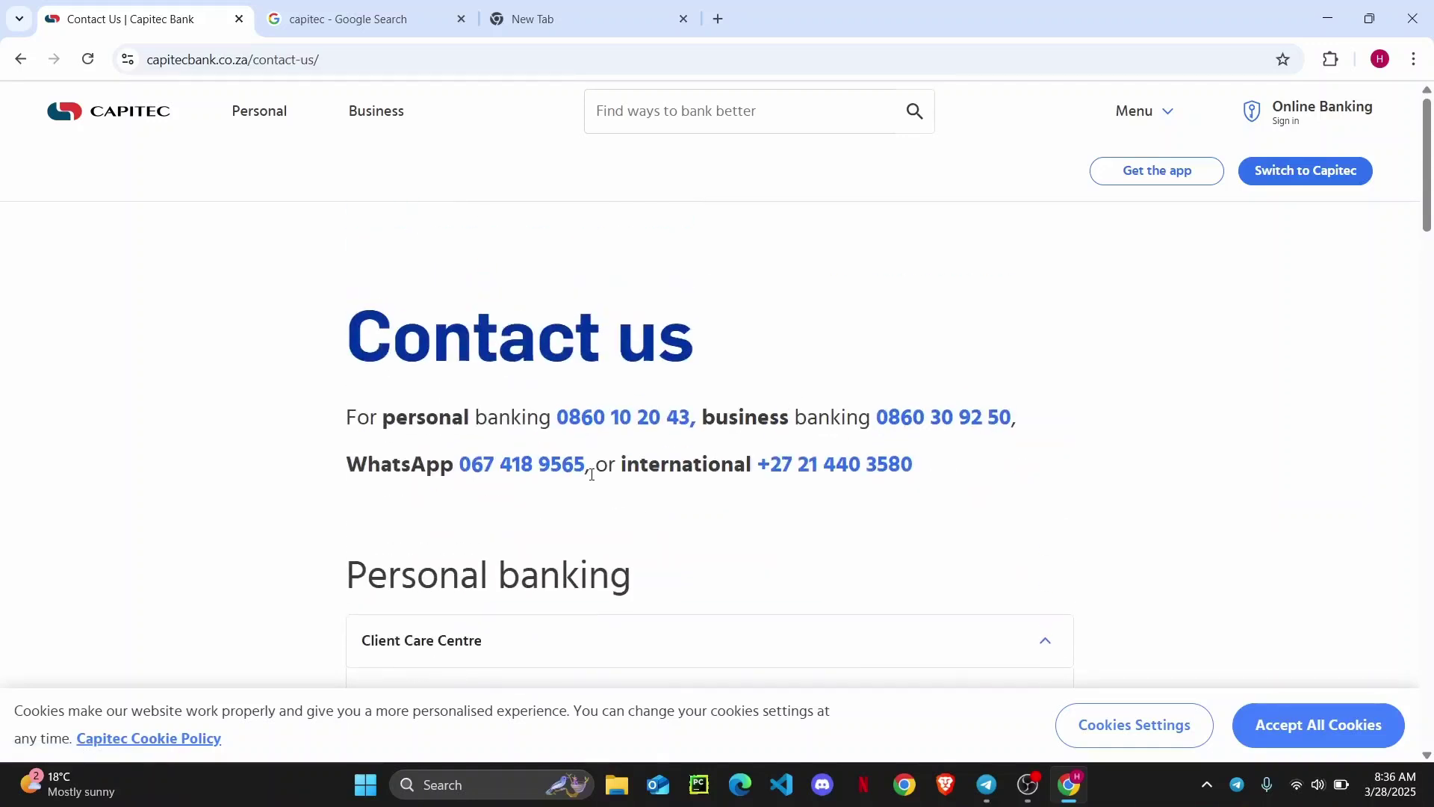
left_click_drag(587, 464, 460, 464)
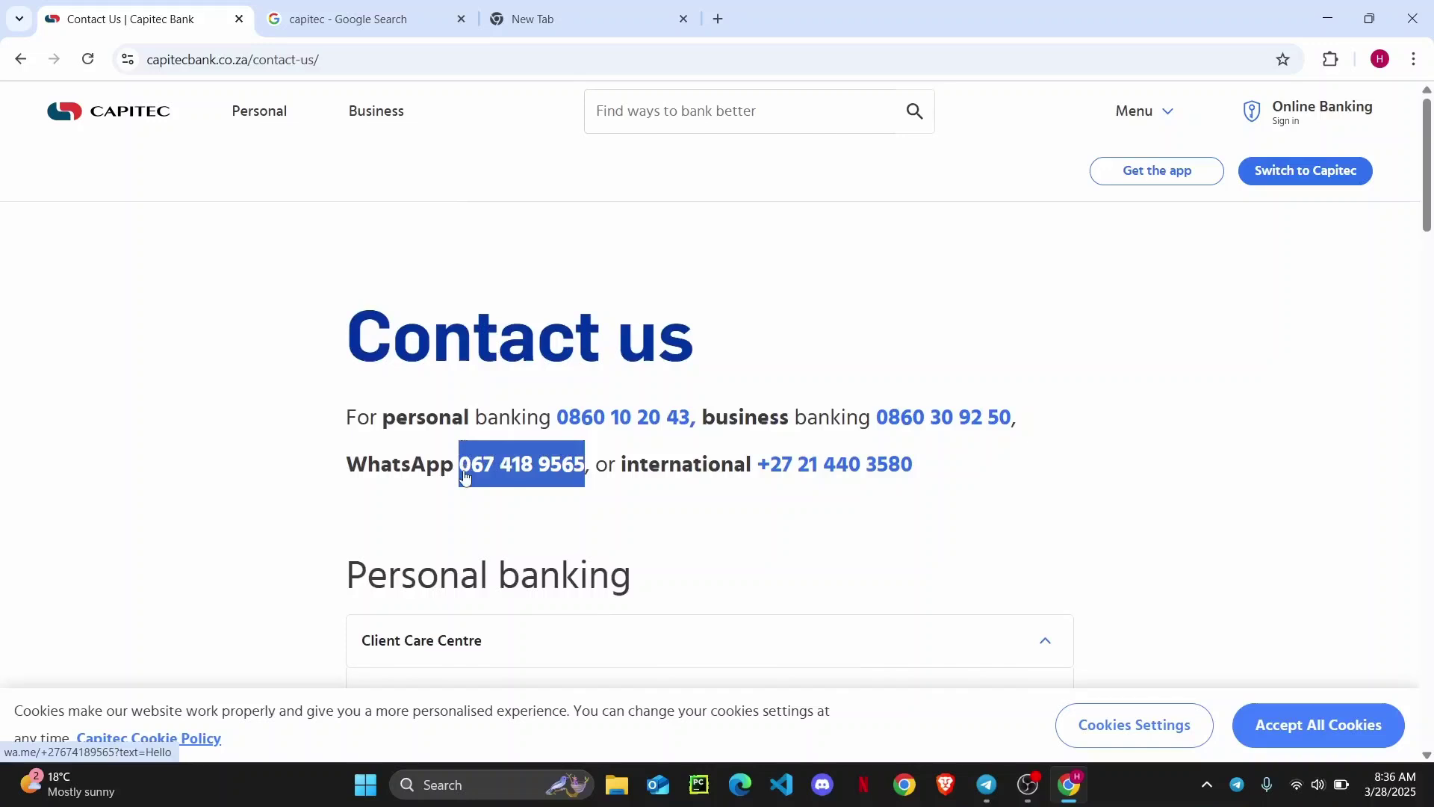
left_click(1267, 432)
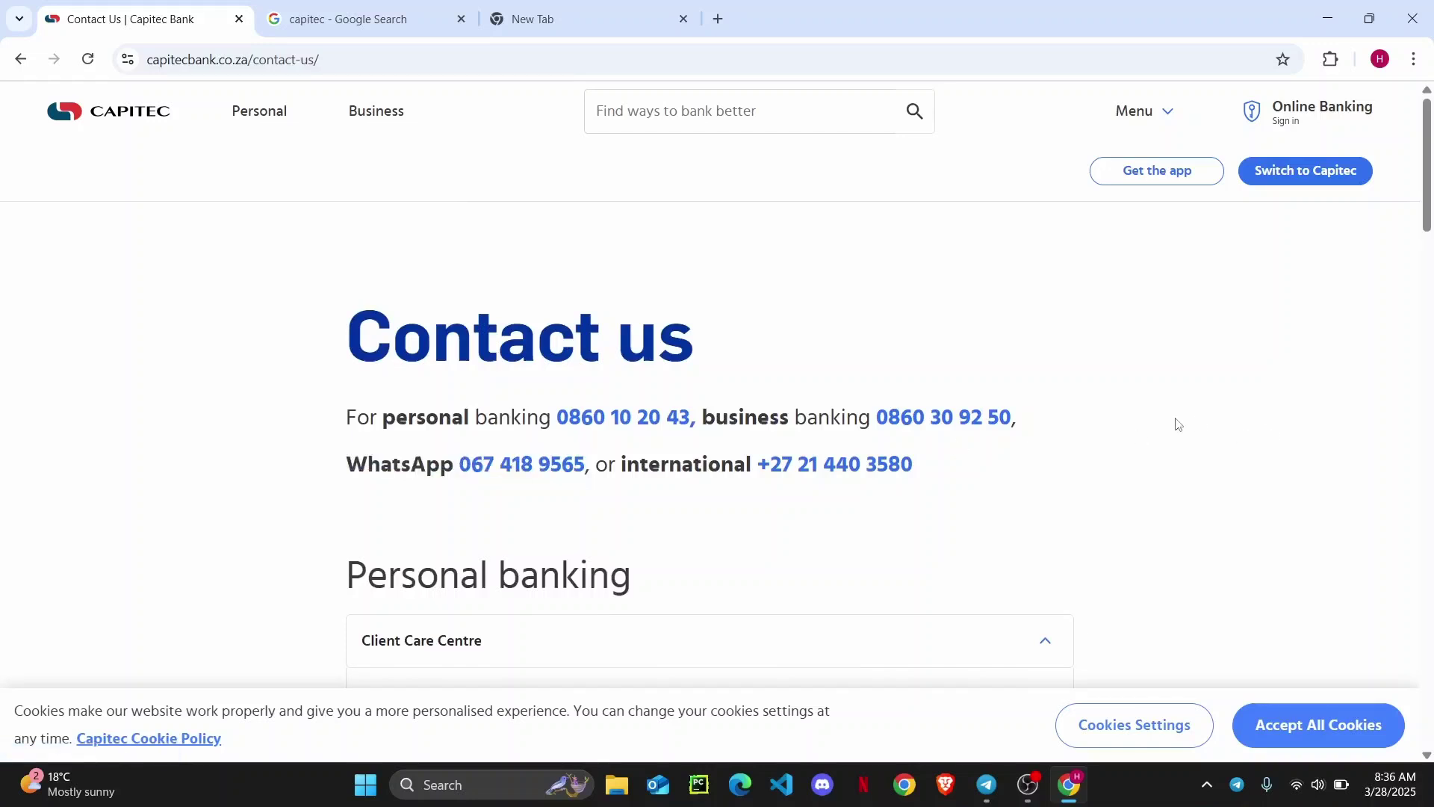